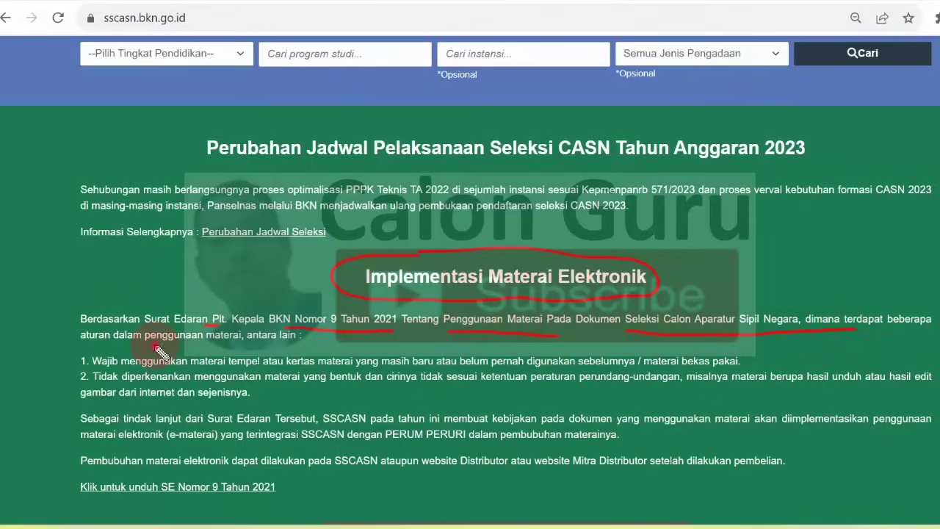
Underline "penggunaan materai" in the introduction and the key words of rule 1 on using new, unused stamps in red
drag(154, 345, 244, 345)
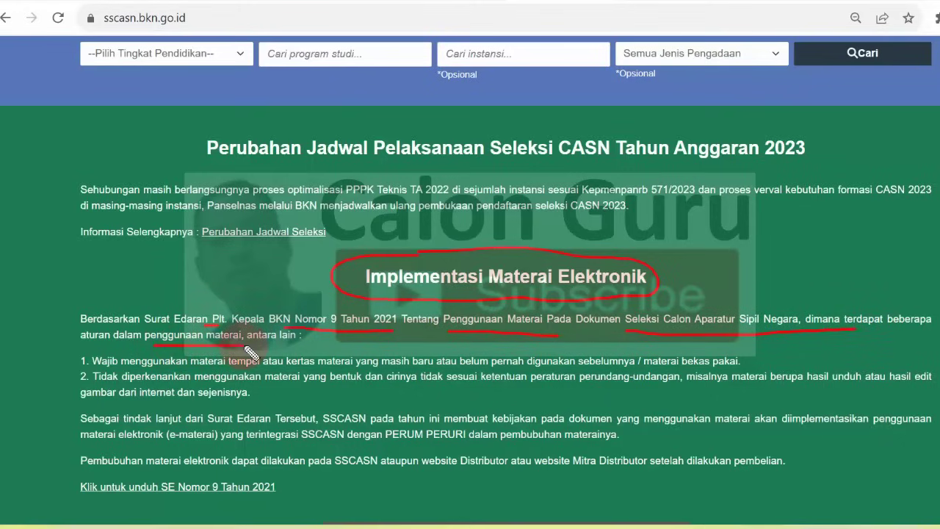
drag(143, 362, 163, 361)
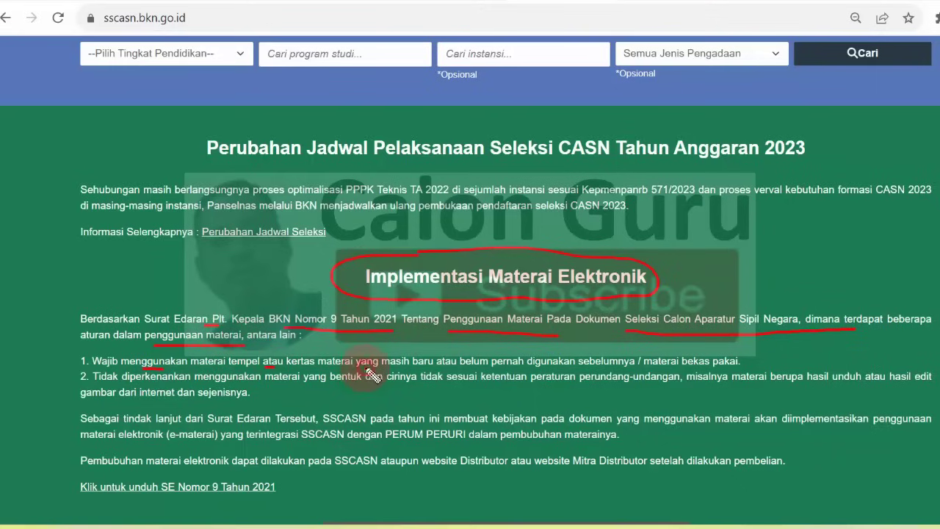
drag(364, 364, 555, 365)
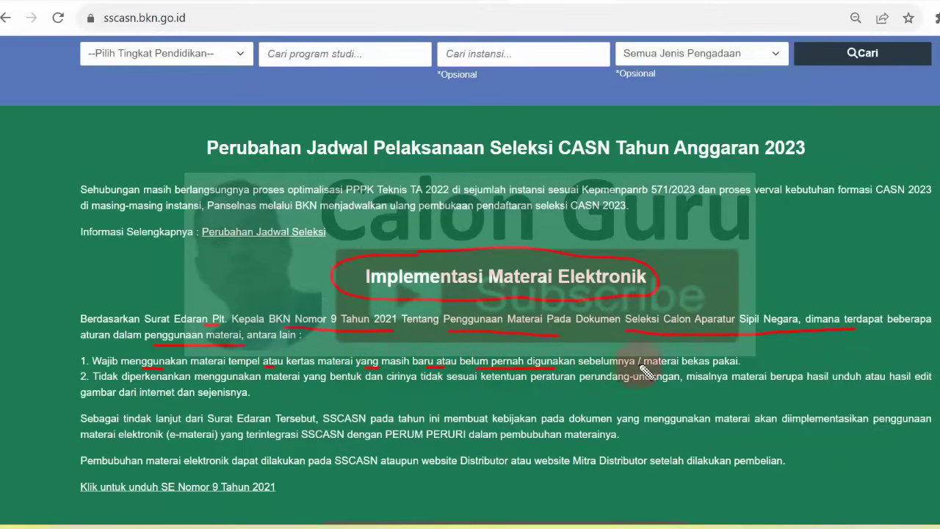
drag(646, 366, 707, 365)
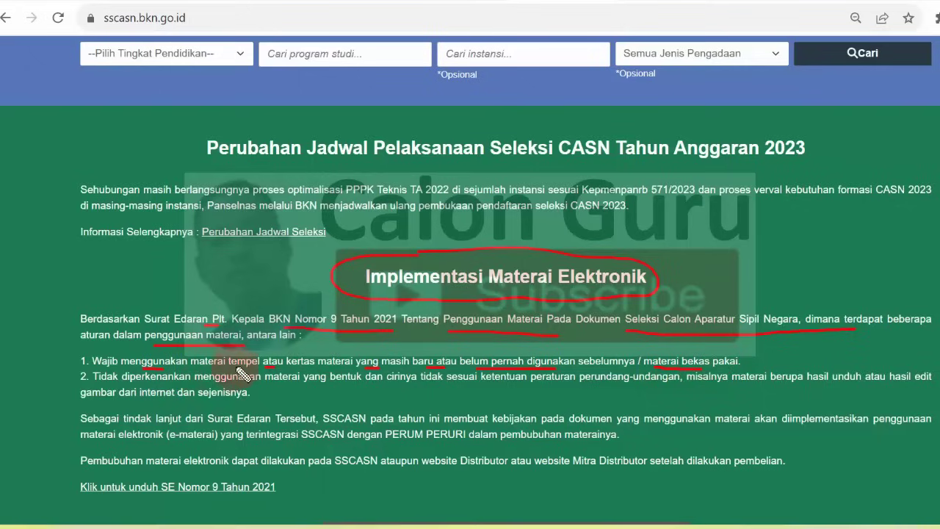
Underline in red the key words of rule 2 on stamps that do not meet regulations, including downloaded or edited images
drag(144, 381, 166, 383)
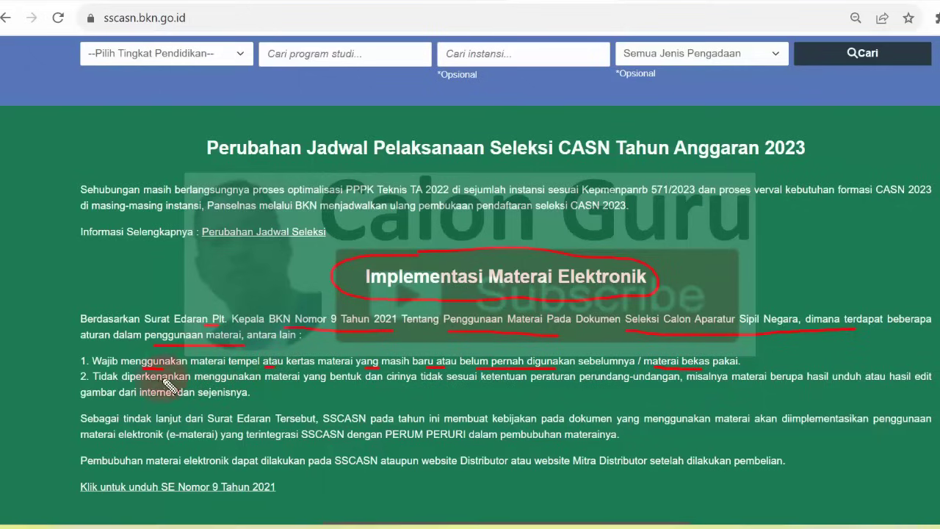
drag(265, 382, 326, 381)
drag(386, 381, 441, 383)
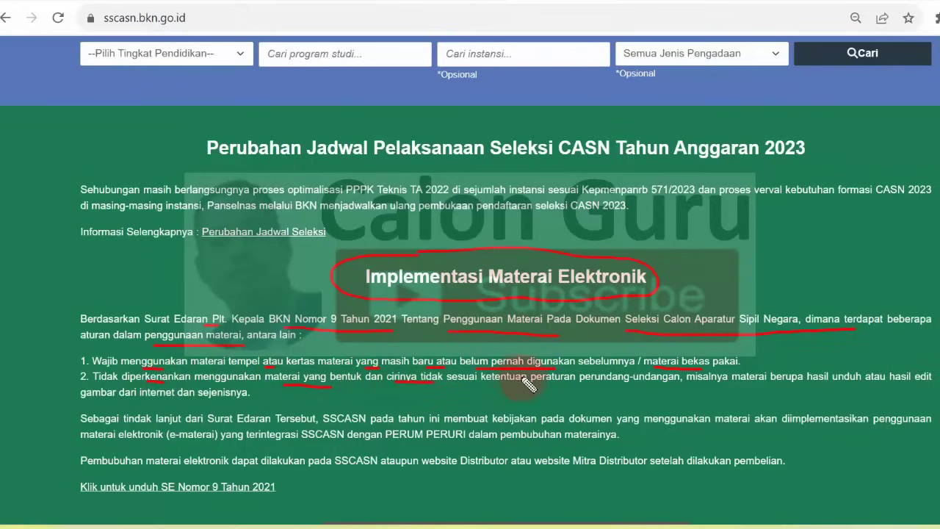
drag(530, 382, 570, 383)
drag(633, 384, 660, 383)
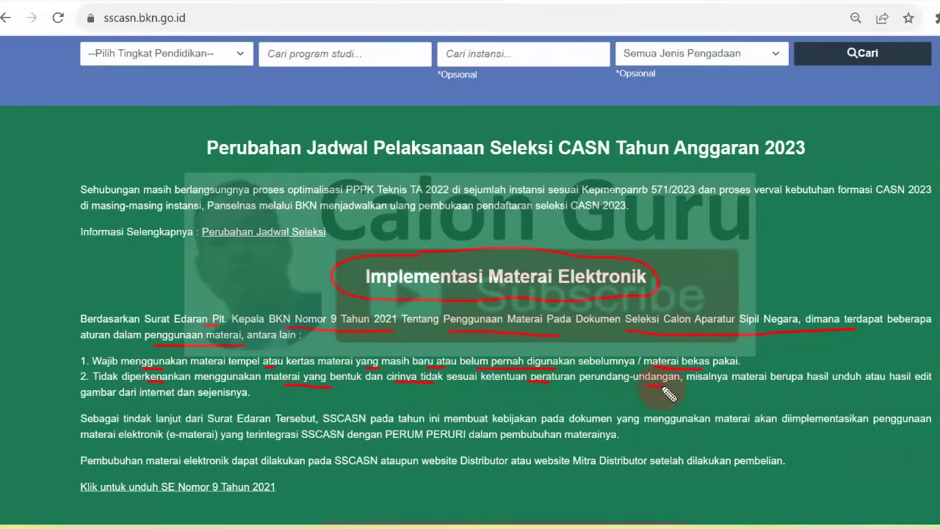
drag(732, 383, 901, 384)
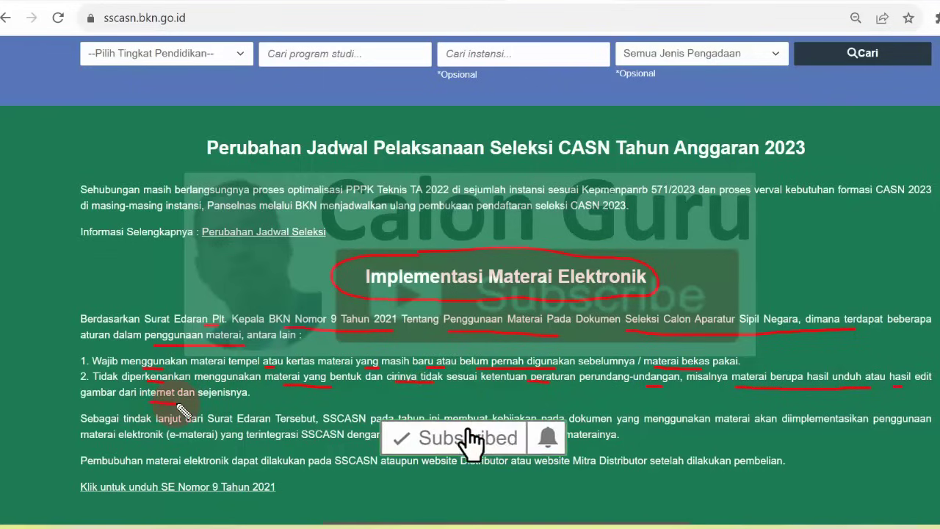
Underline in red the key phrases of the paragraph on the SSCASN e-materai policy integrated with PERUM PERURI
drag(104, 424, 119, 425)
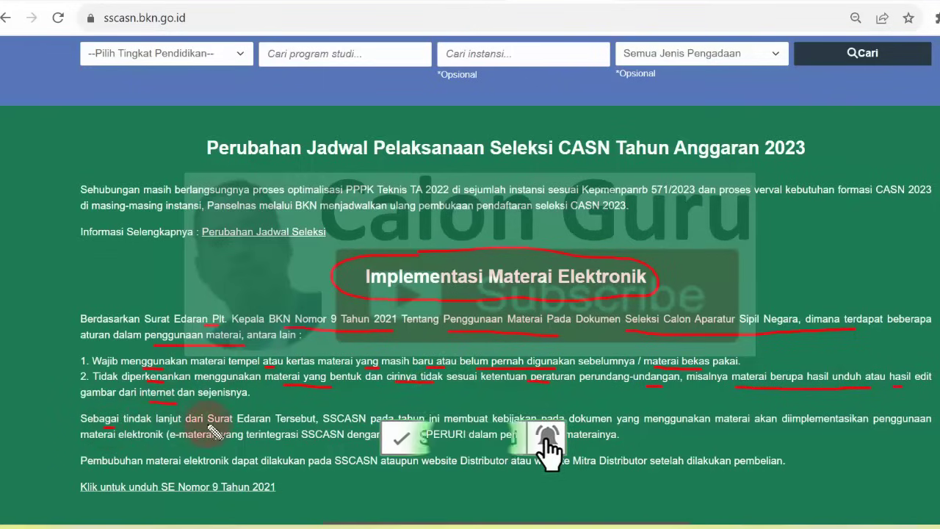
drag(228, 426, 238, 426)
drag(371, 424, 424, 425)
drag(490, 425, 889, 428)
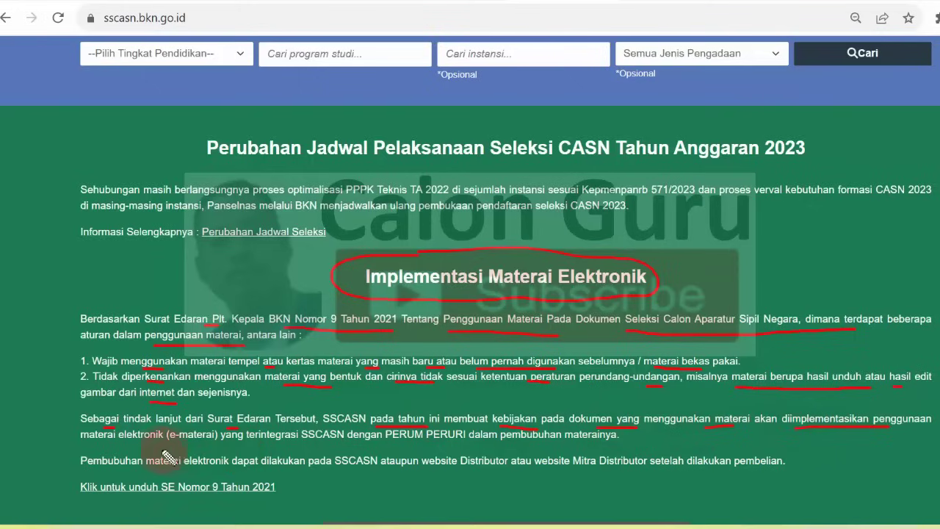
drag(147, 446, 336, 446)
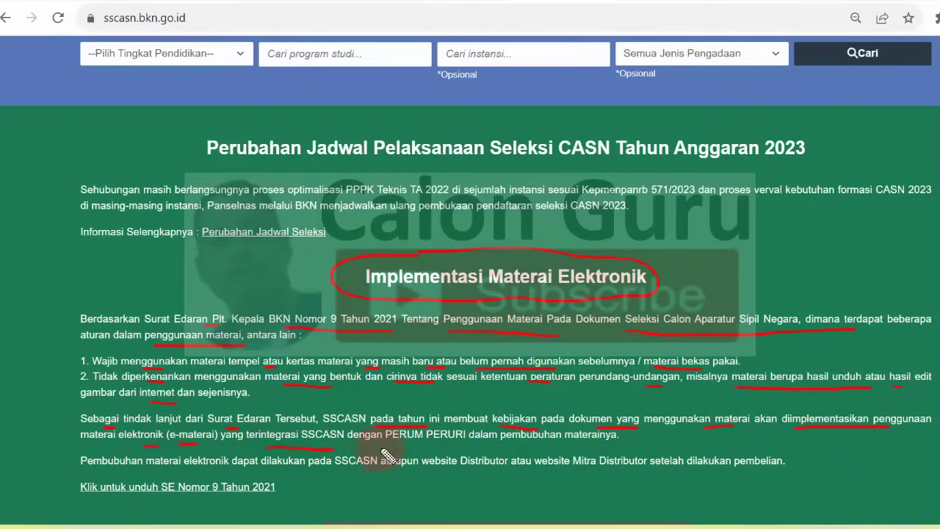
drag(394, 448, 562, 447)
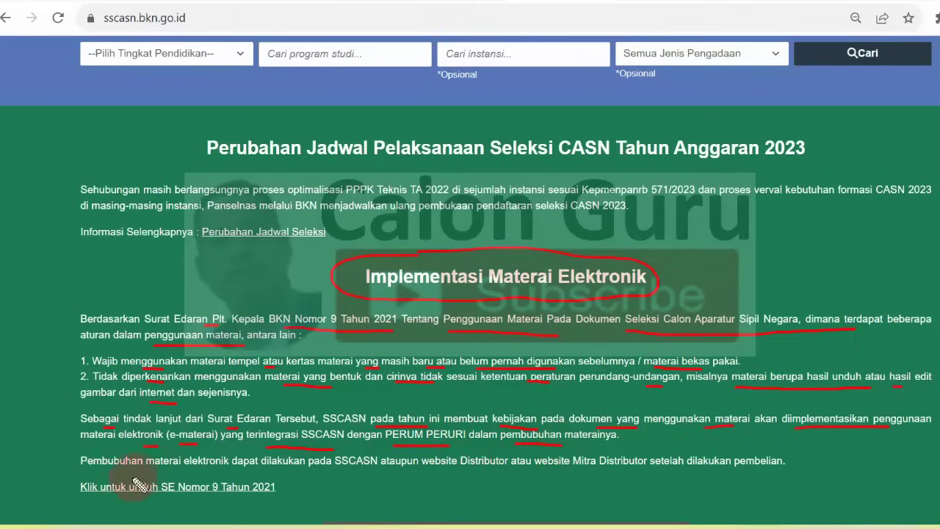
Underline in red the key phrases of the sentence on affixing electronic stamps through SSCASN, Distributor or Mitra Distributor websites
drag(111, 475, 196, 476)
drag(255, 474, 308, 475)
drag(380, 473, 610, 473)
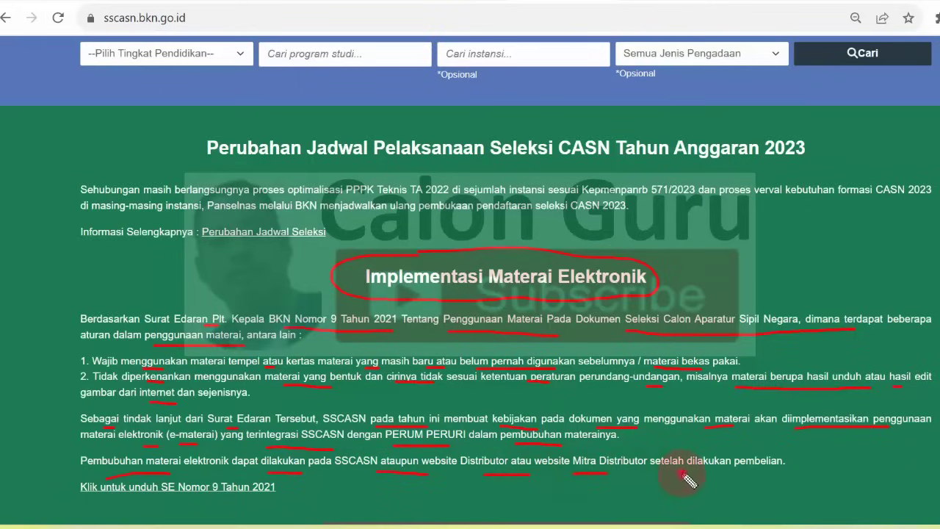
drag(682, 473, 737, 473)
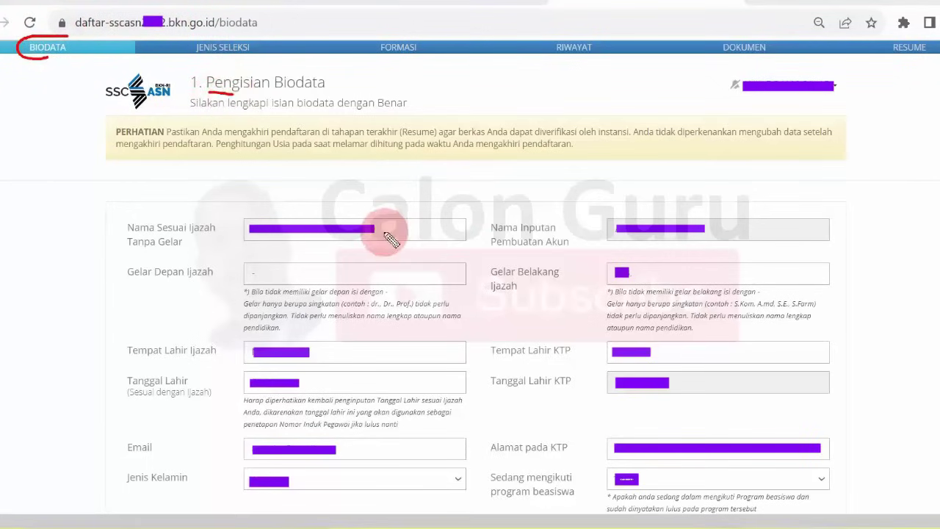
On the biodata form, tick the Nama Sesuai Ijazah field and mark Nama Inputan Pembuatan Akun with a red arc and arrow
drag(392, 232, 429, 219)
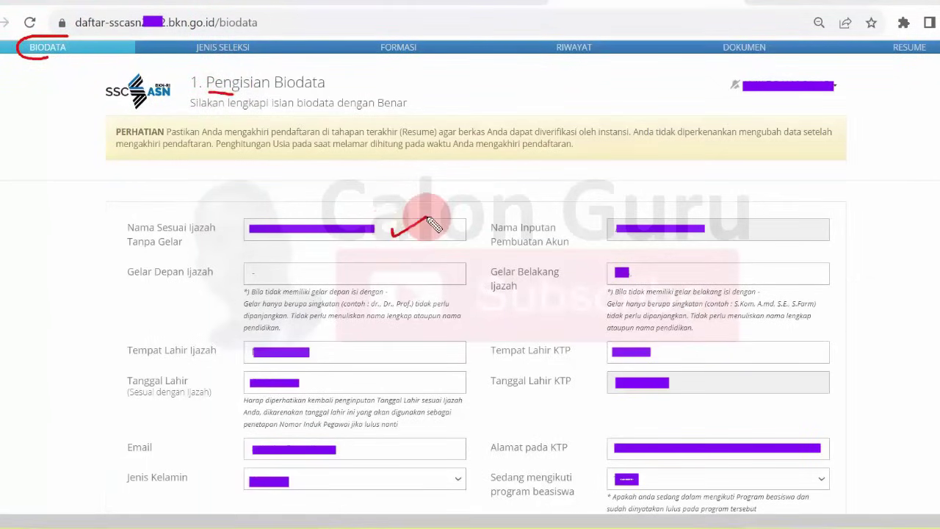
mouse_move(677, 215)
mouse_down()
mouse_move(640, 209)
mouse_move(609, 251)
mouse_up()
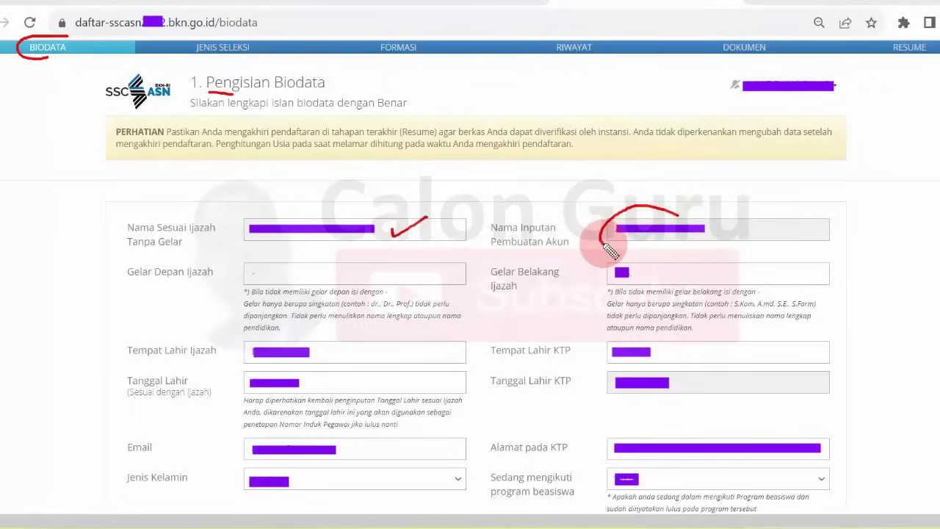
mouse_move(628, 174)
mouse_down()
mouse_move(533, 218)
mouse_move(570, 213)
mouse_up()
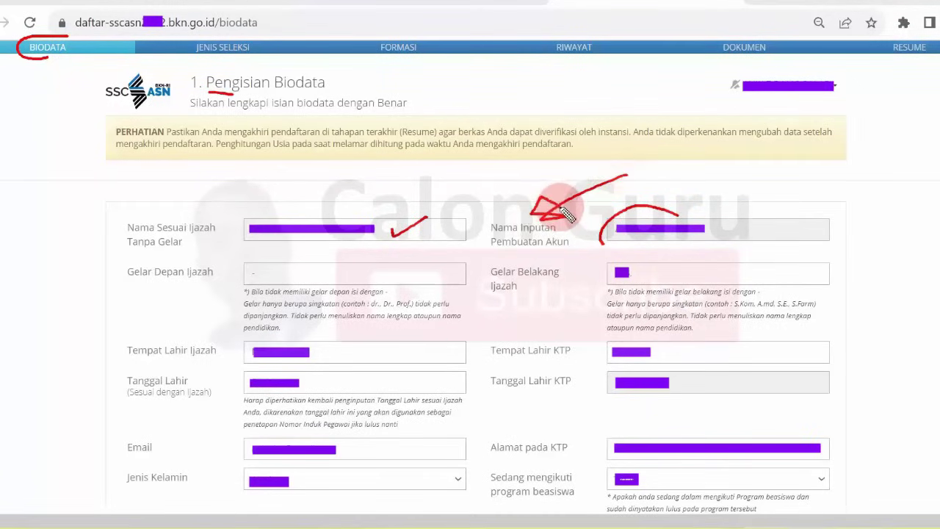
Mark the Gelar Depan Ijazah and Gelar Belakang Ijazah fields with red dashes and partly circle the front title's "-" entry
click(276, 278)
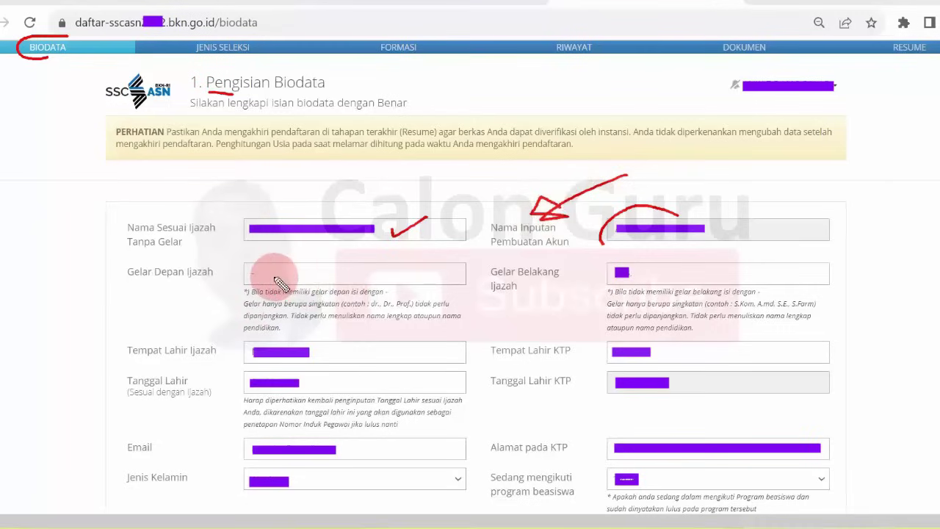
drag(277, 277, 299, 276)
click(650, 276)
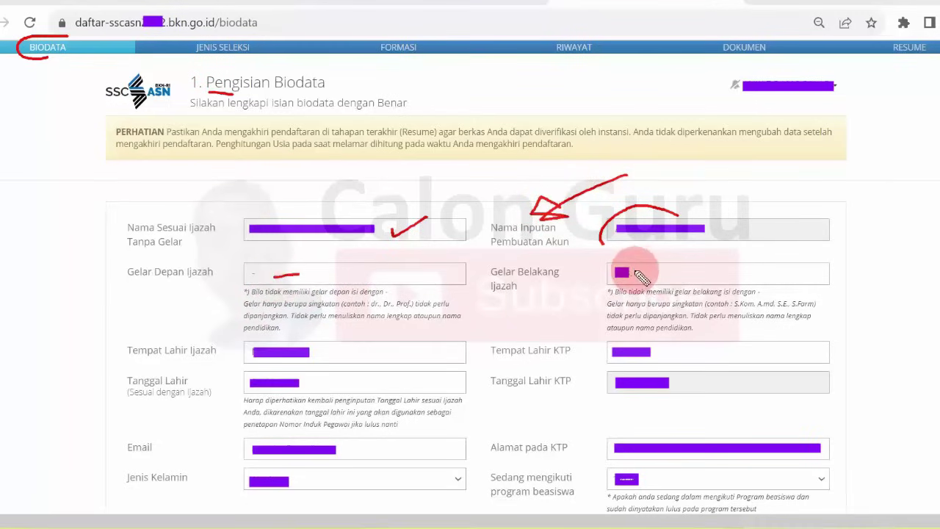
drag(638, 272, 657, 271)
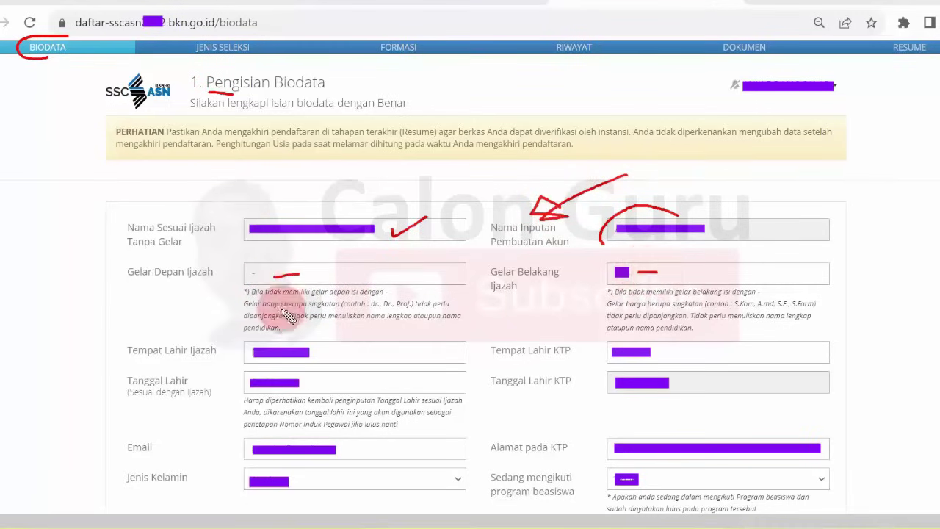
click(273, 284)
drag(266, 268, 254, 284)
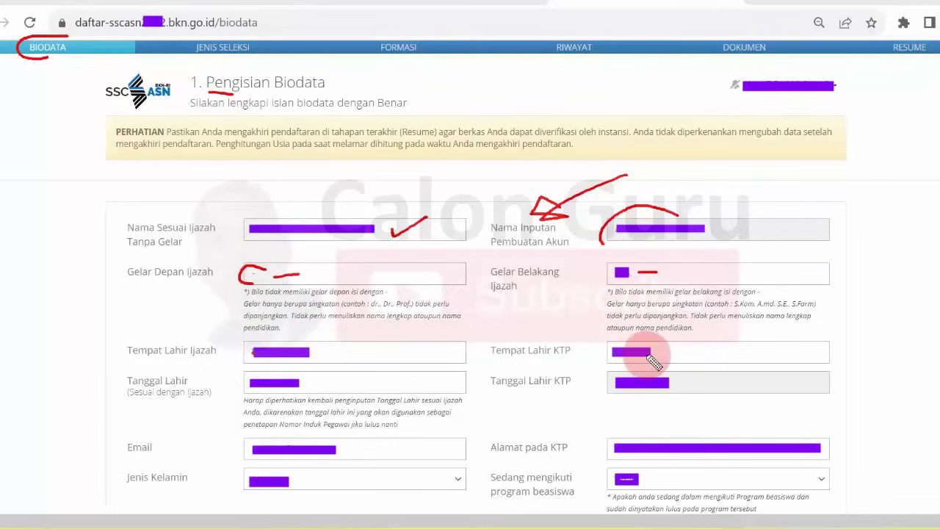
Mark the Tempat Lahir KTP field and both Tanggal Lahir fields with small red strokes
drag(633, 352, 649, 351)
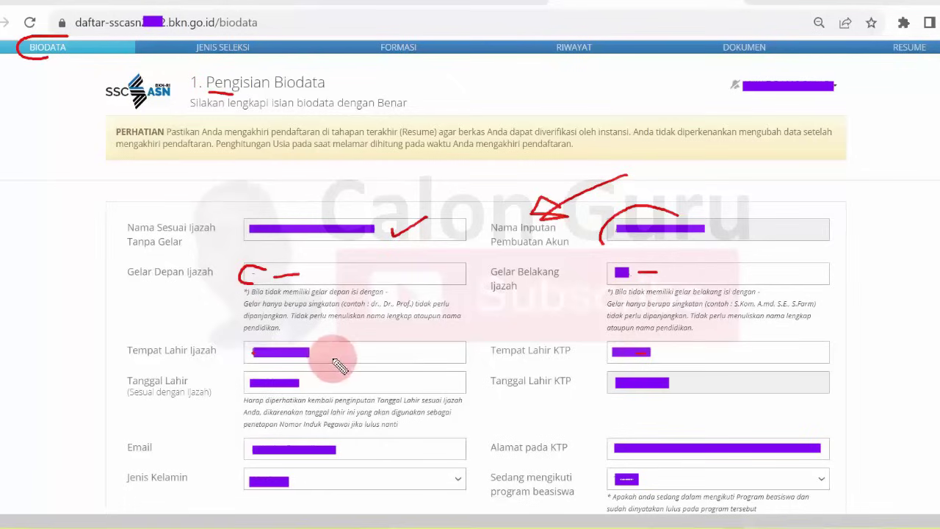
click(313, 383)
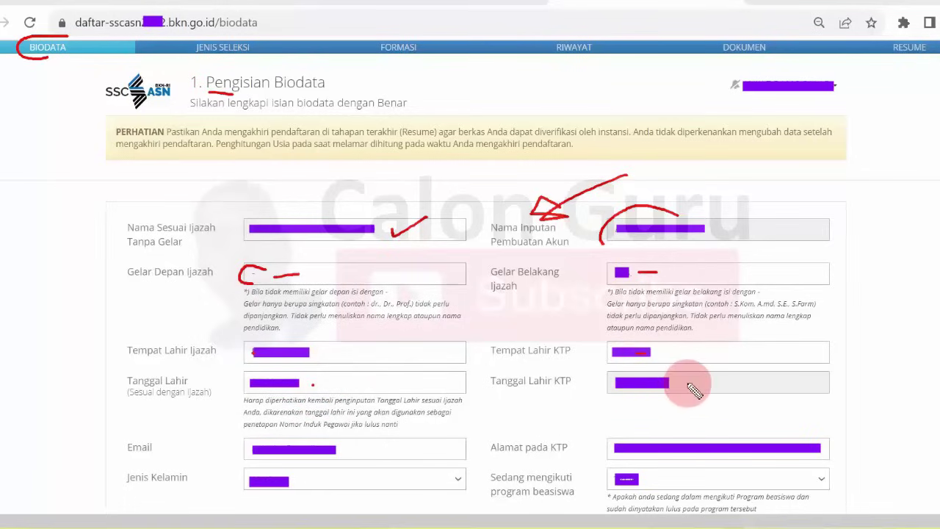
drag(688, 382, 698, 383)
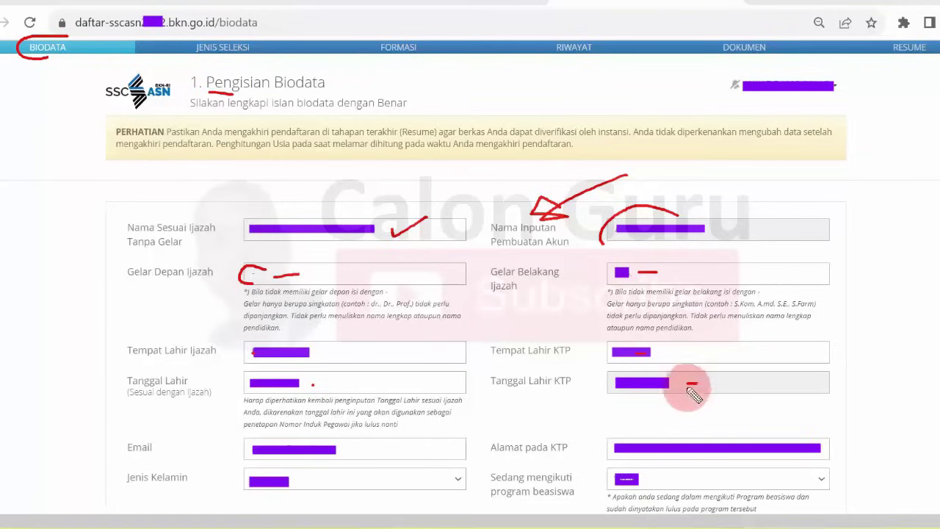
Tick the Email, Jenis Kelamin and Alamat pada KTP fields in red and mark the Sedang mengikuti program beasiswa field with a dash
drag(354, 449, 393, 441)
drag(355, 477, 389, 473)
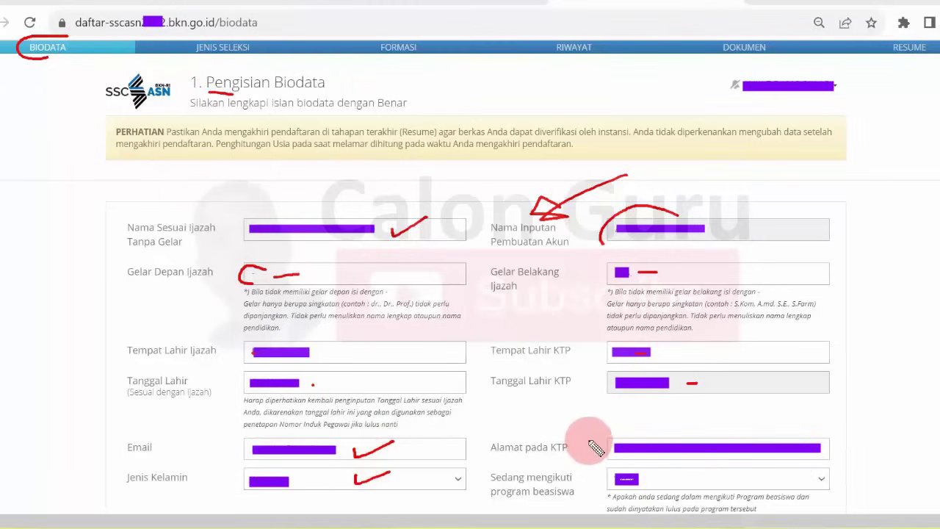
drag(589, 444, 616, 439)
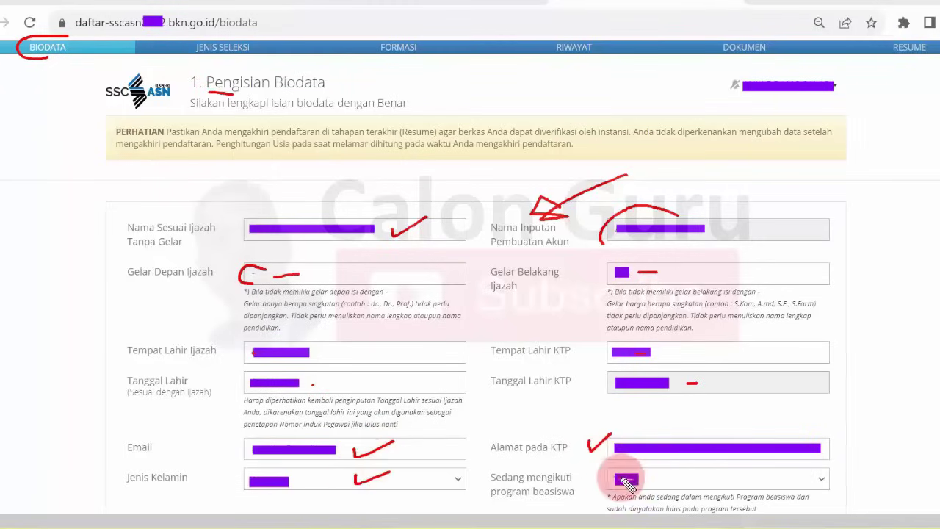
drag(615, 479, 630, 478)
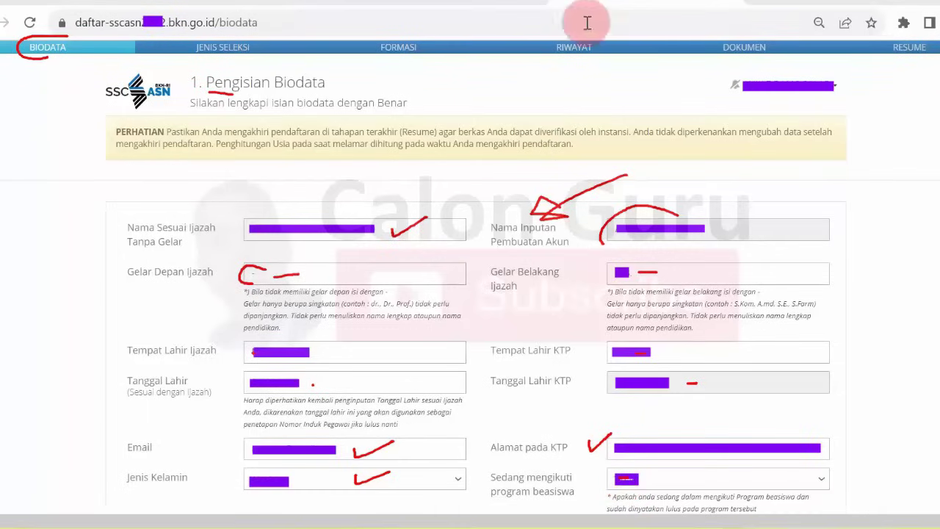
Set Jenis Disabilitas to Non Disabilitas
scroll(469, 264, down, 6)
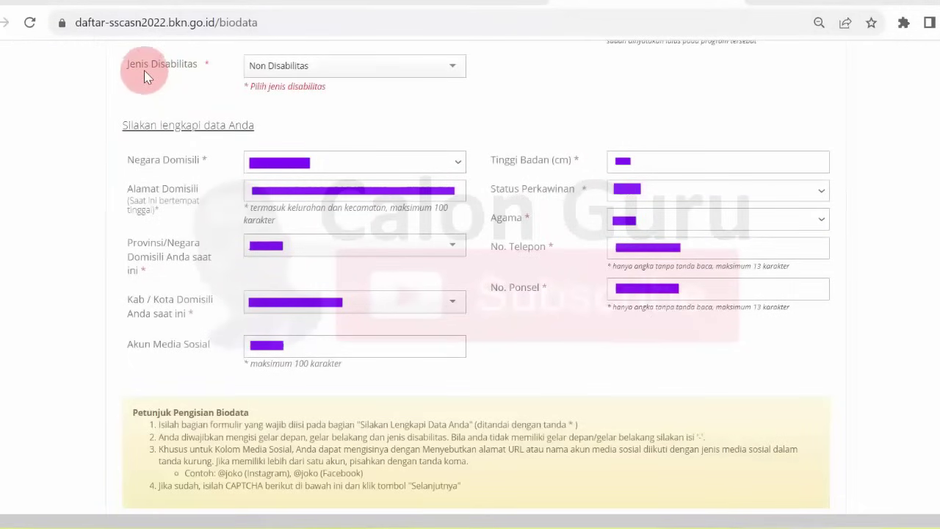
click(452, 68)
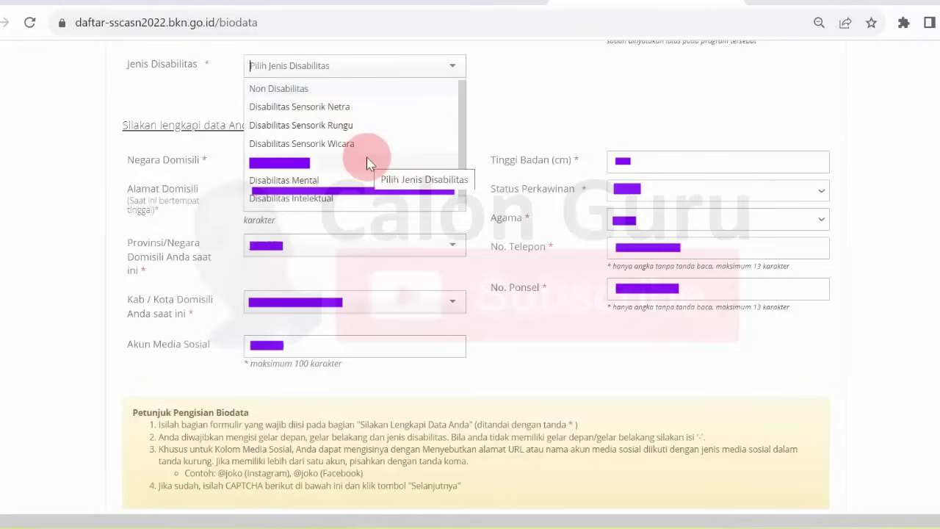
click(309, 87)
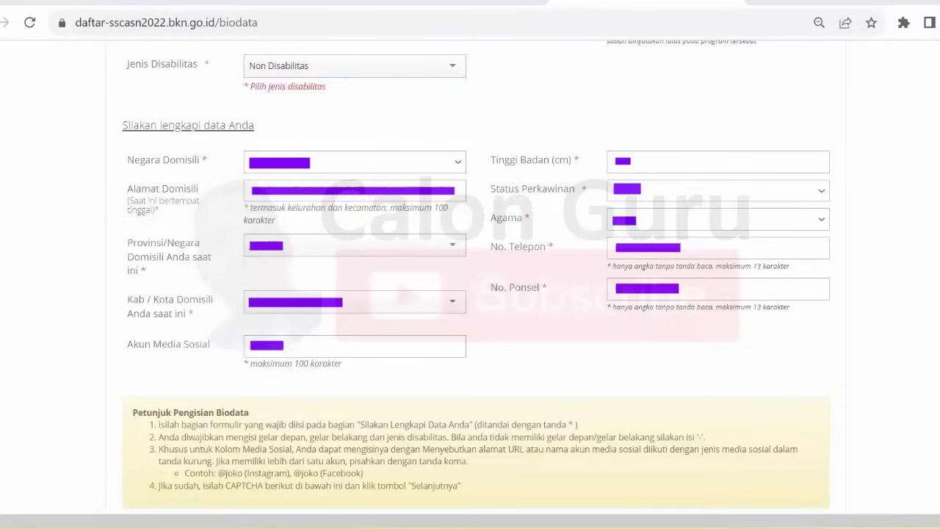
Tick the domicile country, province, city and Akun Media Sosial fields in red, and mark the Alamat Domisili note on kelurahan and maximum length
drag(364, 159, 396, 152)
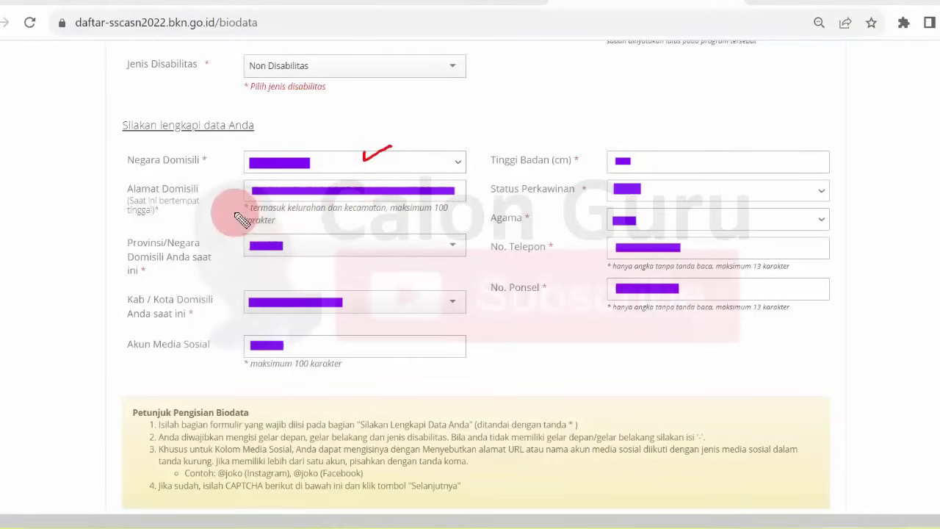
drag(291, 217, 302, 218)
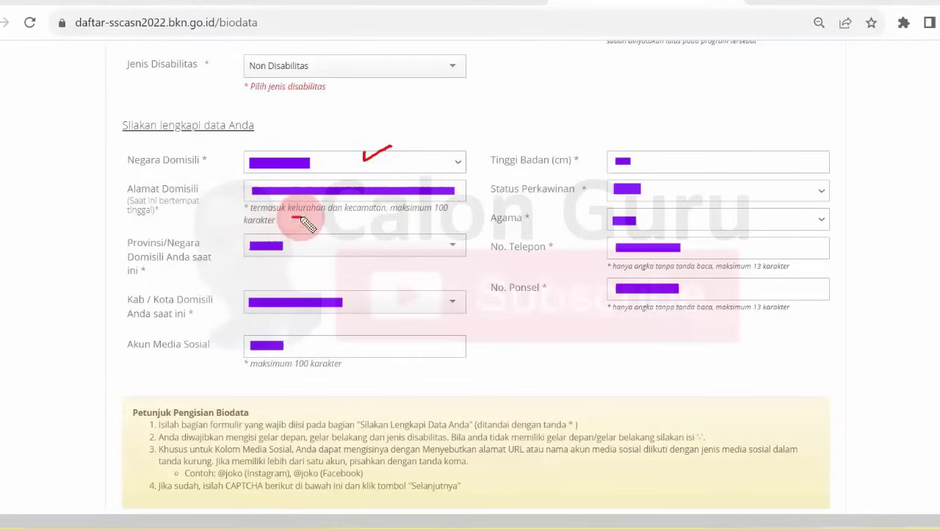
click(401, 211)
drag(378, 248, 404, 242)
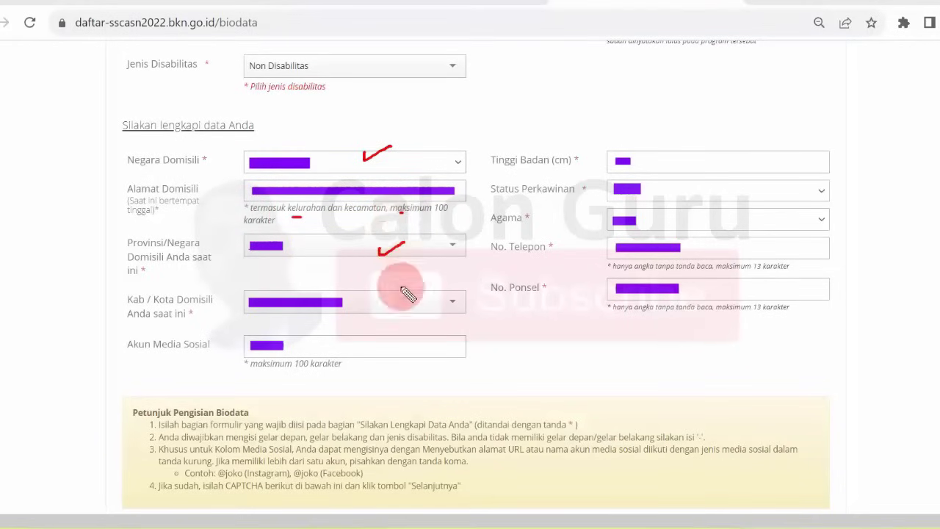
drag(388, 302, 407, 300)
mouse_move(339, 339)
mouse_down()
mouse_move(339, 348)
mouse_move(360, 341)
mouse_up()
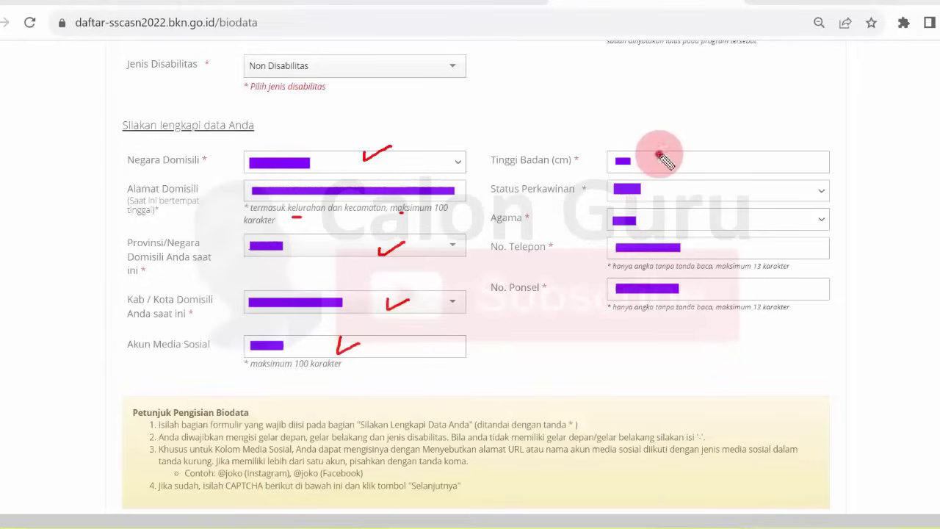
Tick the Tinggi Badan, Status Perkawinan, Agama and No. Ponsel fields in red and partly outline the Petunjuk Pengisian Biodata heading
drag(660, 159, 677, 155)
drag(675, 190, 703, 178)
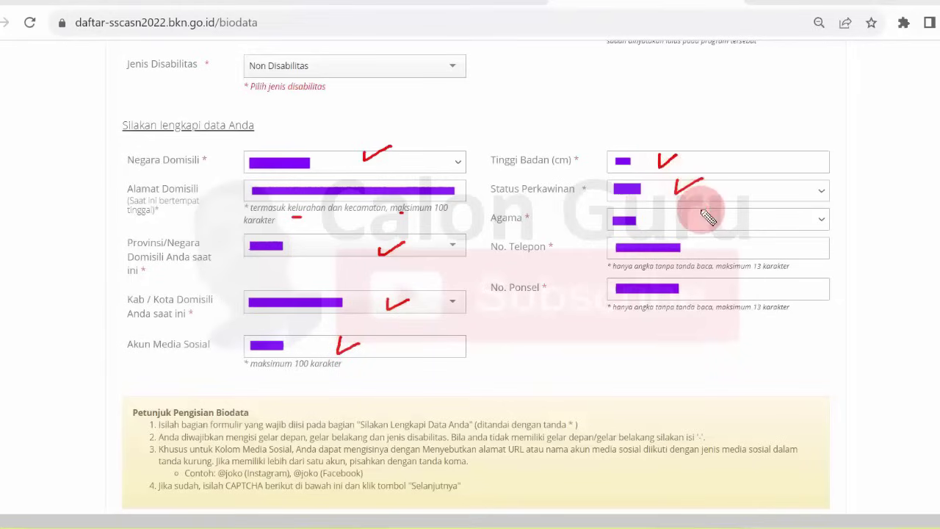
drag(704, 214, 717, 210)
drag(725, 284, 742, 295)
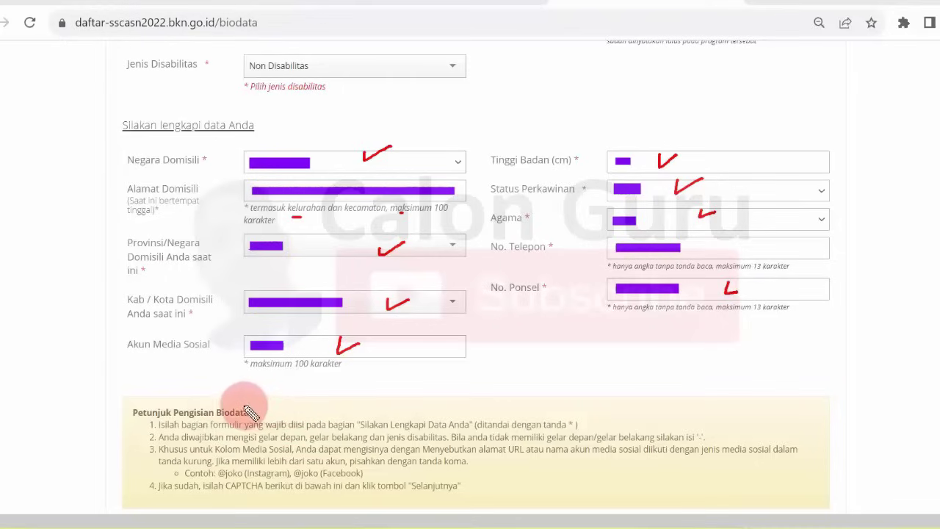
mouse_move(243, 403)
mouse_down()
mouse_move(130, 408)
mouse_move(115, 426)
mouse_up()
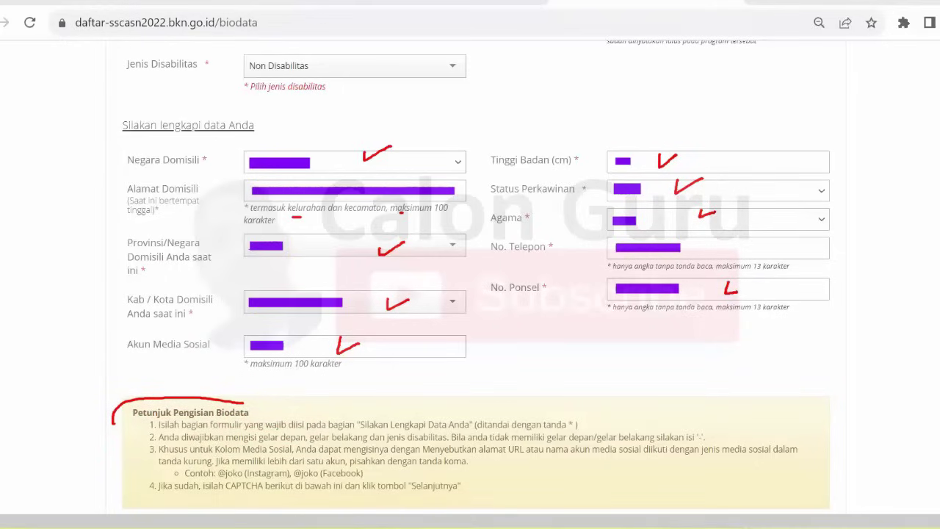
scroll(470, 294, down, 3)
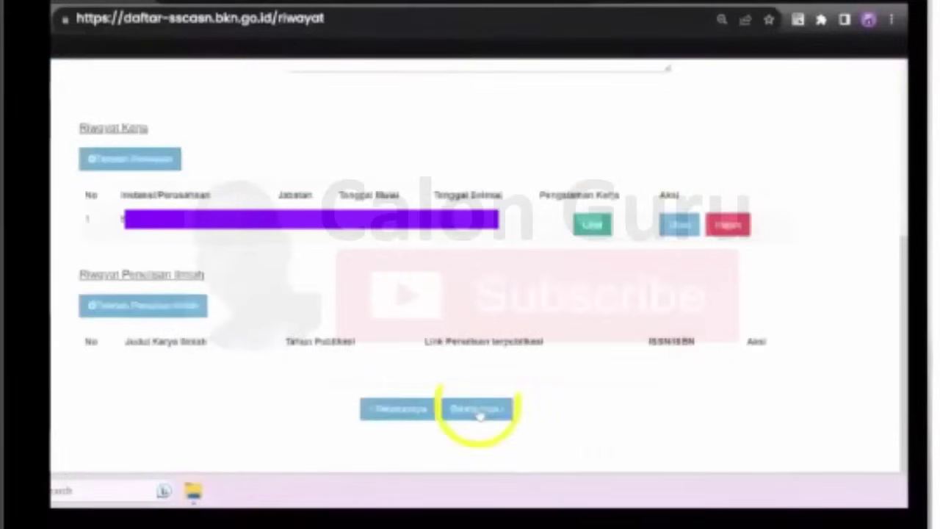
Continue from the Riwayat page to the Dokumen page and open the e-Meterai account login form
click(477, 409)
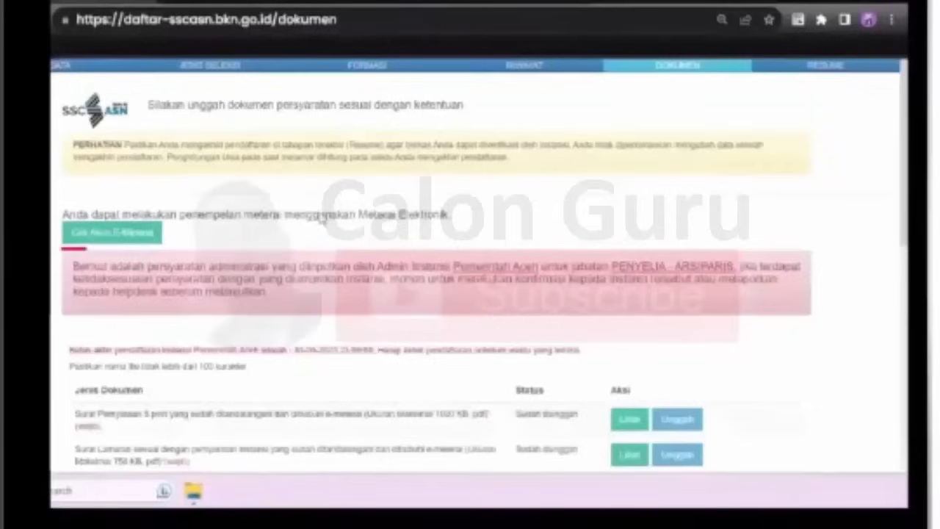
click(137, 236)
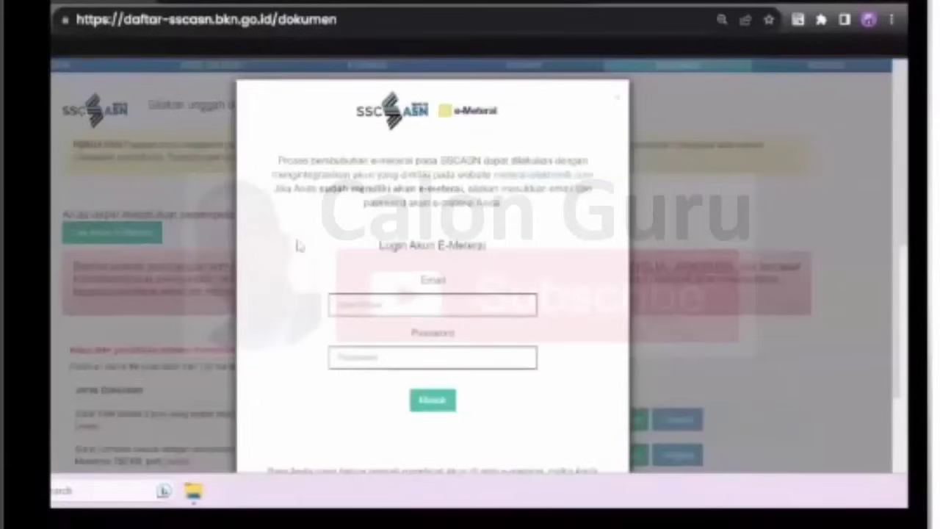
scroll(357, 232, down, 1)
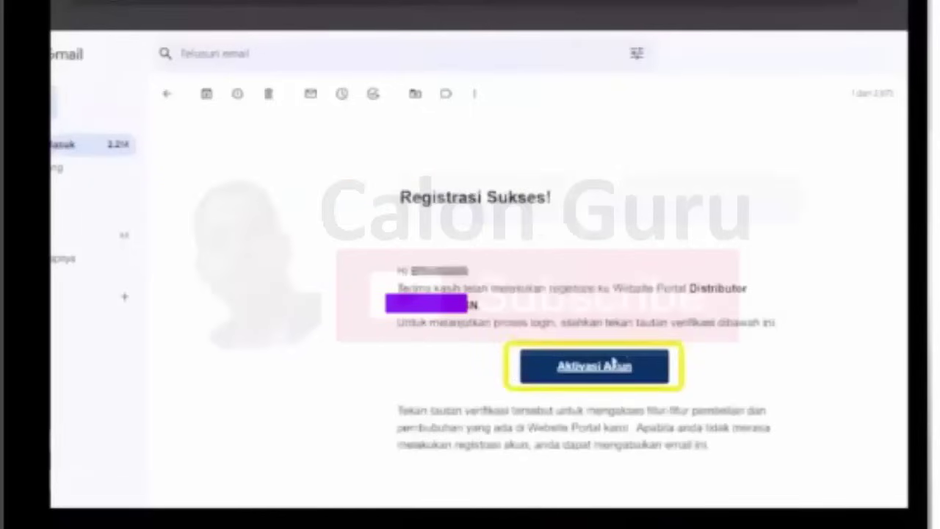
Activate the e-Meterai account from the registration email and finish the introductory tour of the e-Meterai site
click(613, 360)
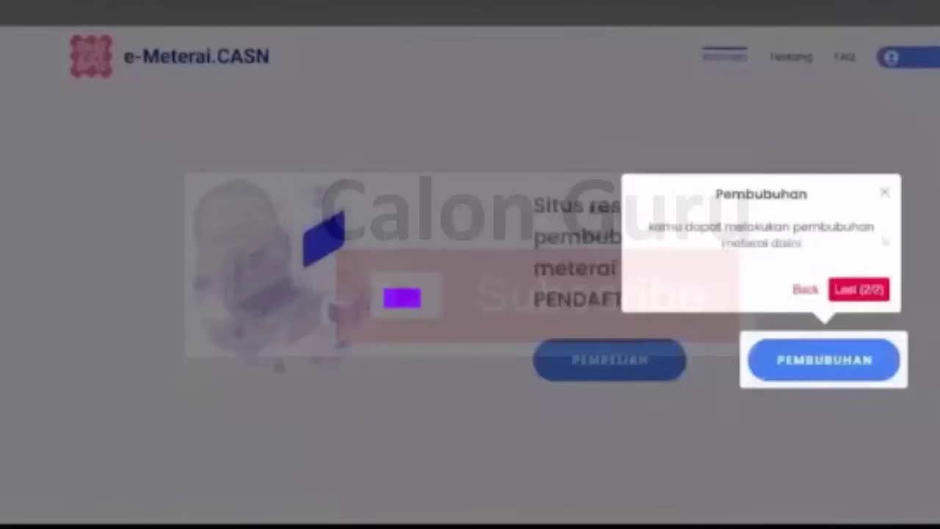
click(859, 289)
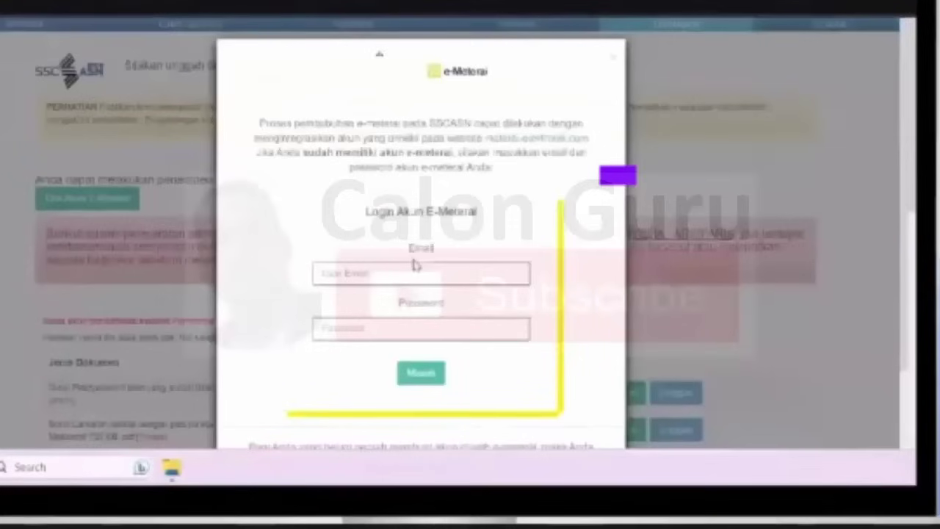
Log in to the e-Meterai account on SSCASN and choose to upload a PDF that has no e-Meterai yet
click(415, 272)
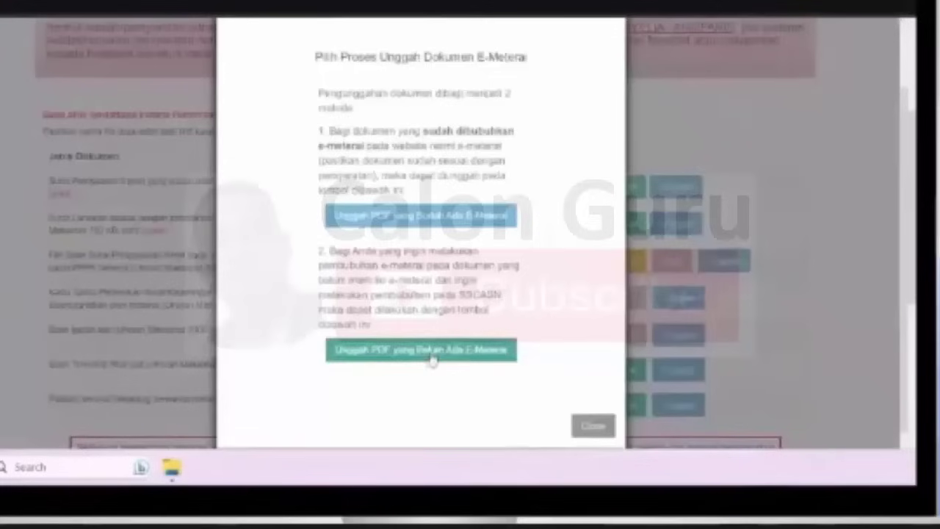
click(432, 352)
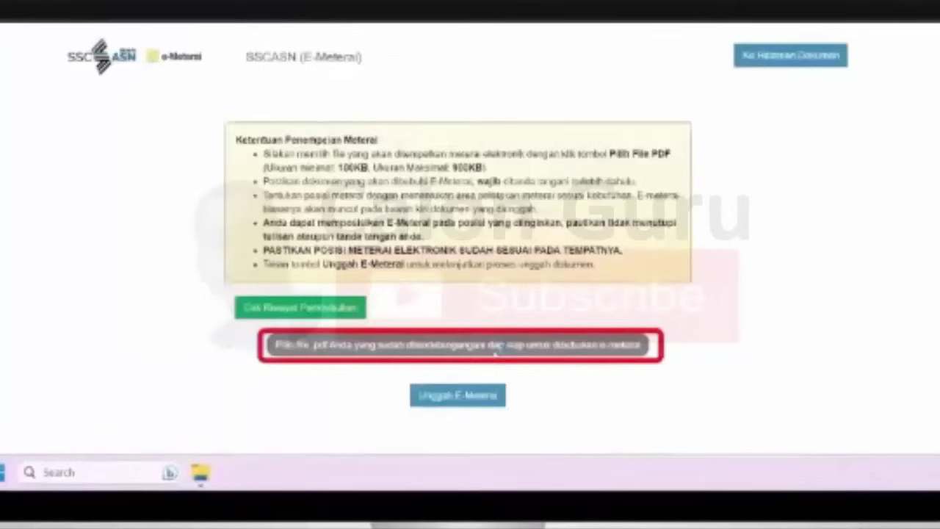
Load the signed PDF for stamping and draw a red arrow from the e-Meterai stamp to the signature
click(496, 351)
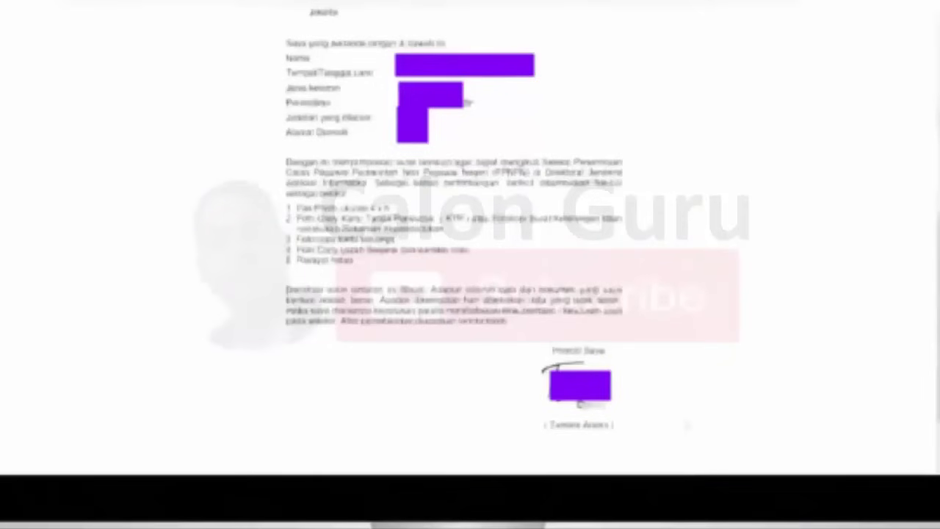
scroll(453, 221, down, 3)
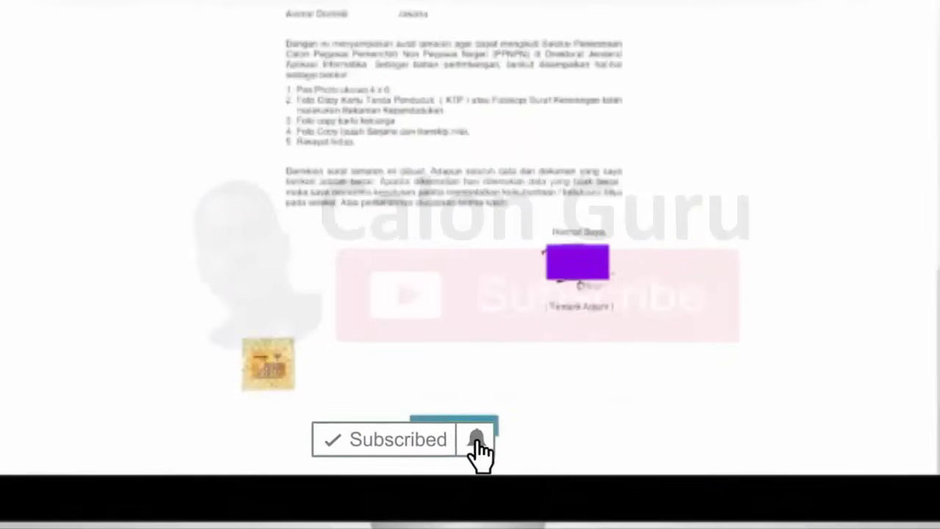
mouse_move(254, 325)
mouse_down()
mouse_move(325, 287)
mouse_move(493, 264)
mouse_move(488, 248)
mouse_move(486, 264)
mouse_move(510, 270)
mouse_up()
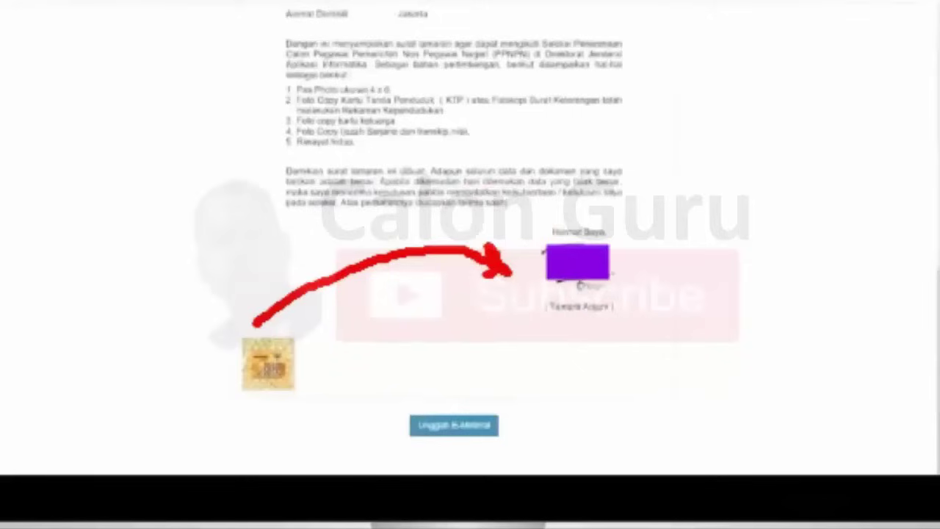
Submit the document for e-Meterai stamping and open the stamping history, Riwayat Pembubuhan
click(455, 426)
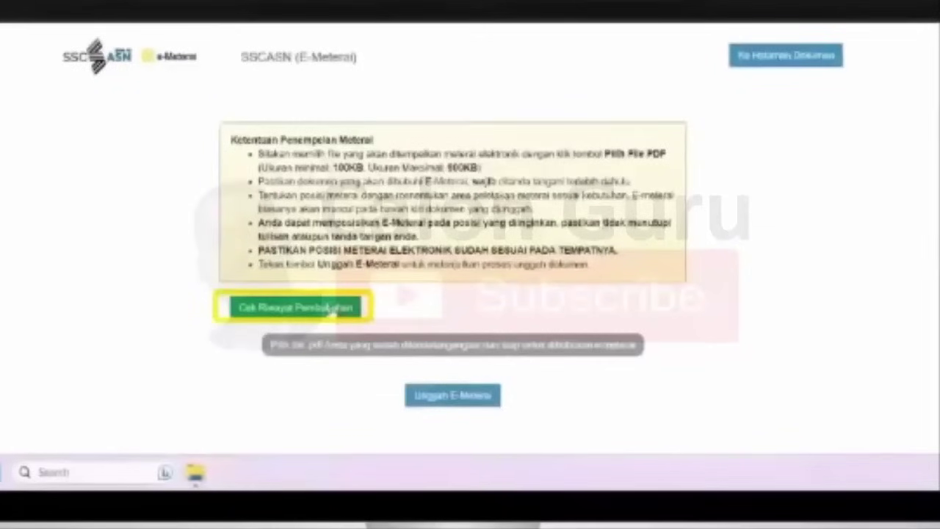
click(332, 310)
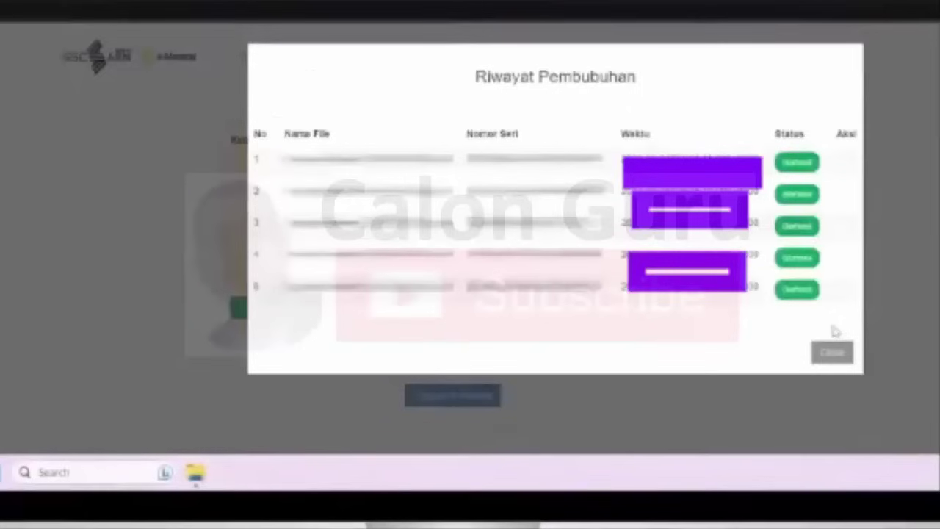